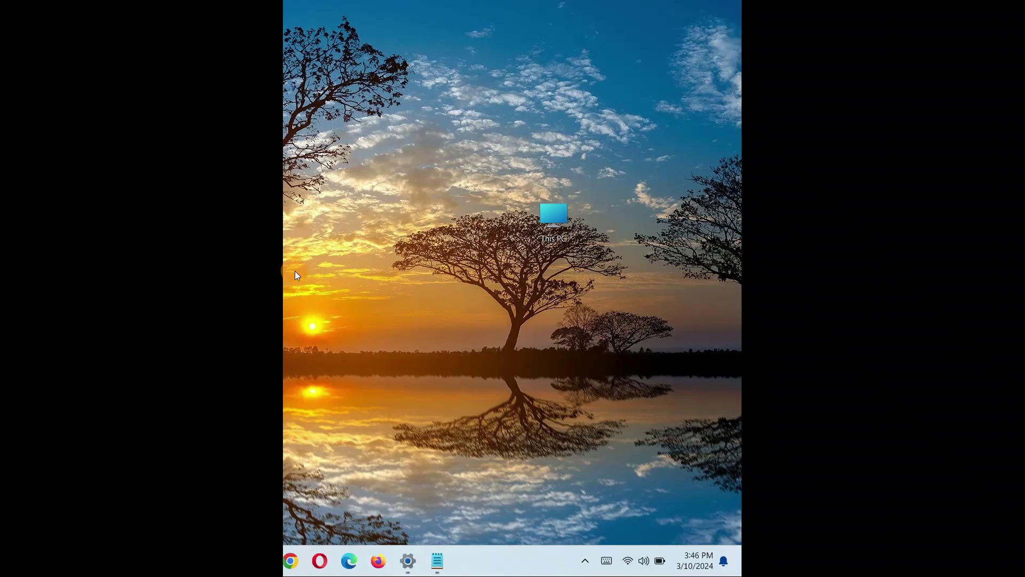
- Select This PC on the desktop and bring up its context menu to reach Properties
click(567, 231)
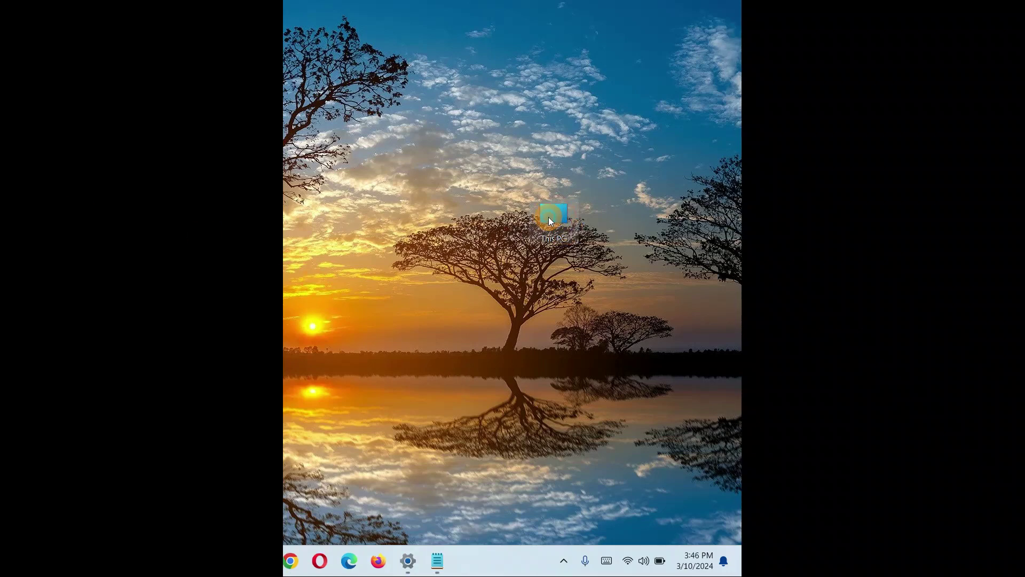
right_click(549, 217)
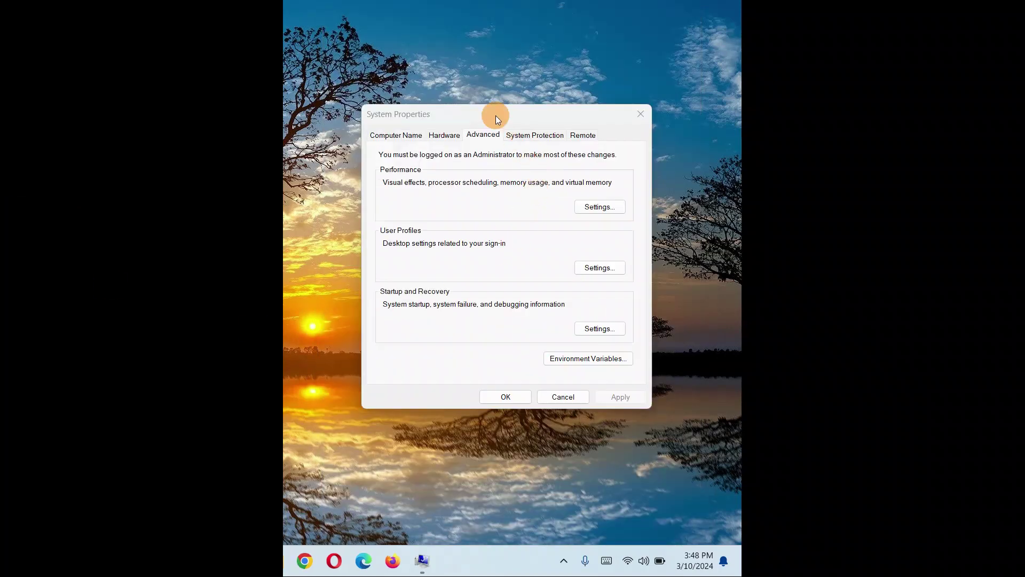
- Open Device Installation Settings from the System Properties Hardware tab
drag(489, 114, 474, 109)
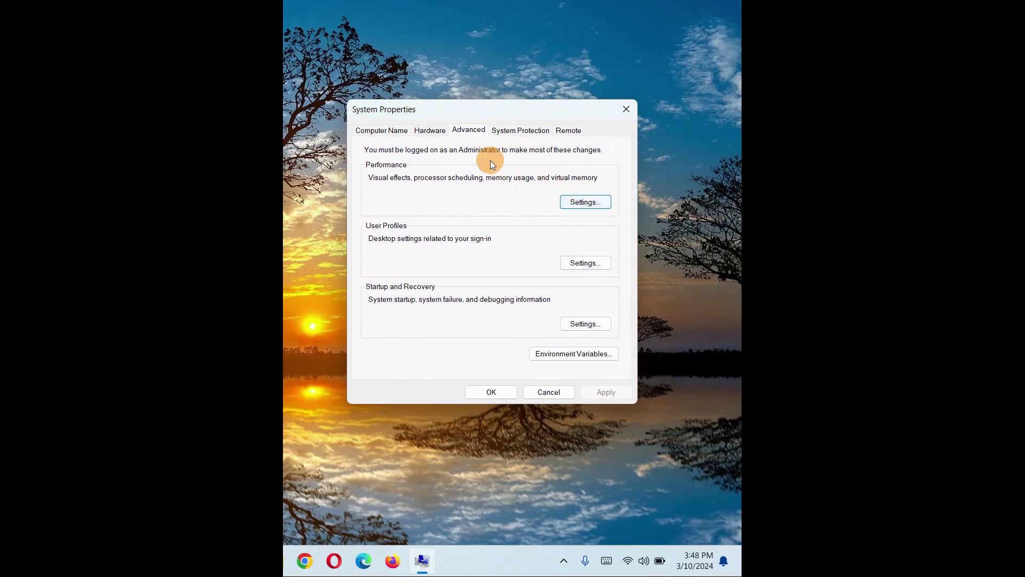
click(434, 133)
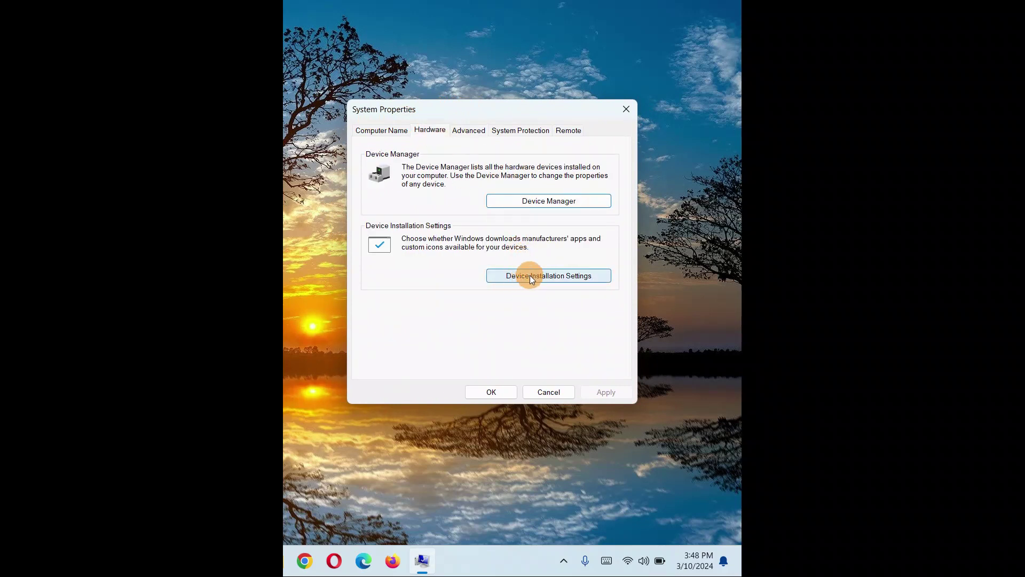
click(565, 280)
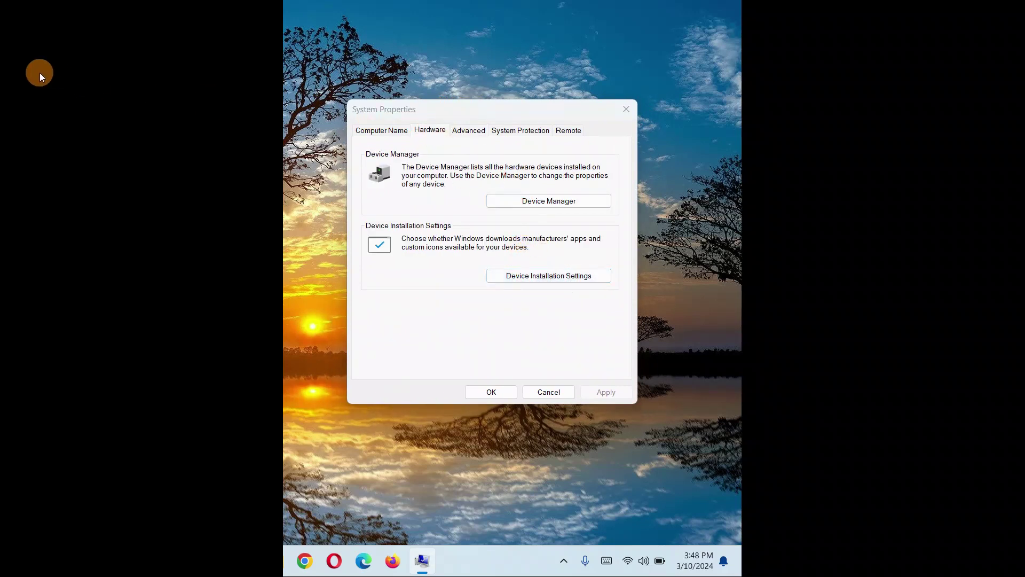
drag(574, 91, 562, 210)
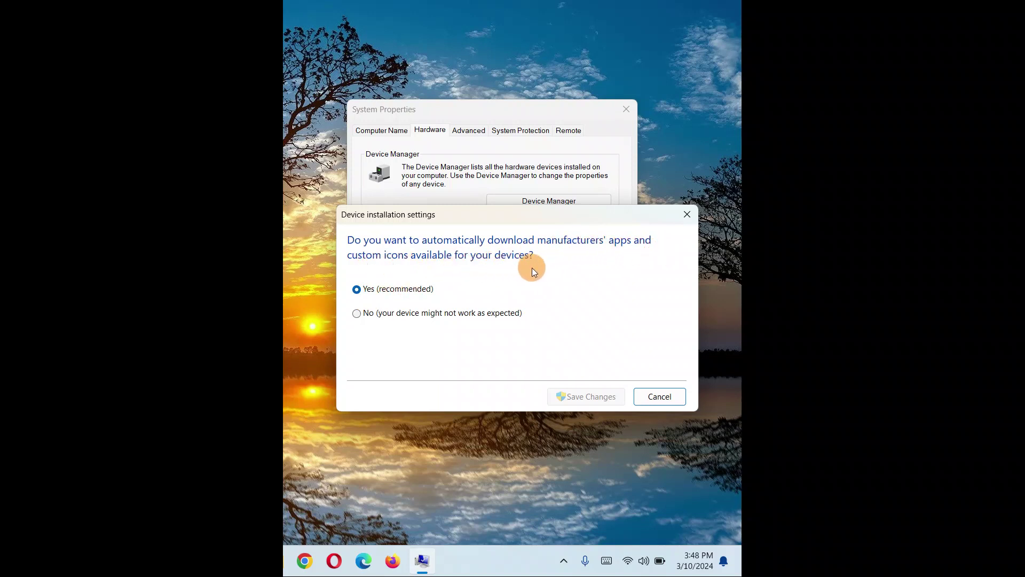
- Save Device installation settings as No, so manufacturers' apps and custom icons aren't downloaded
click(357, 289)
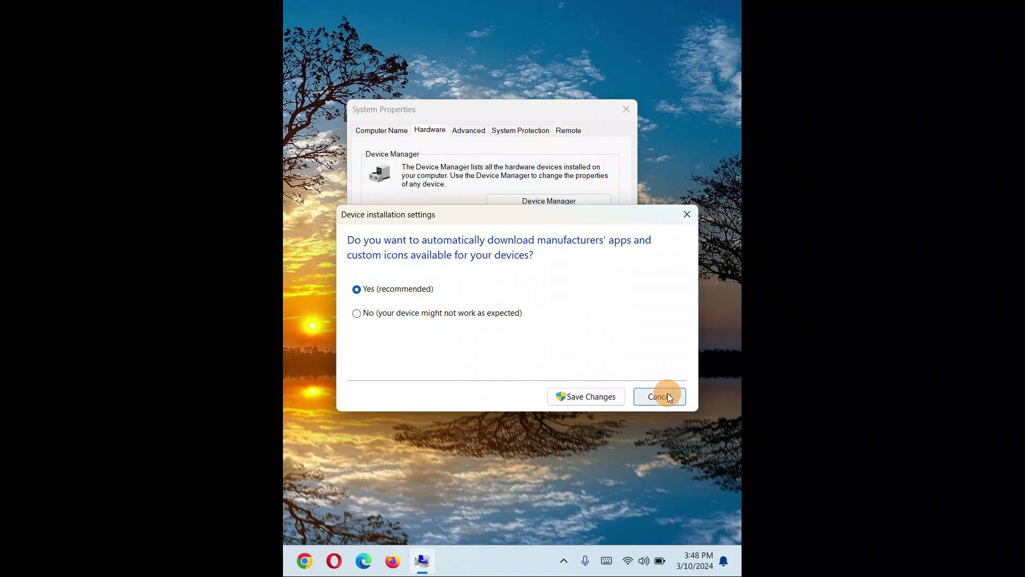
click(584, 398)
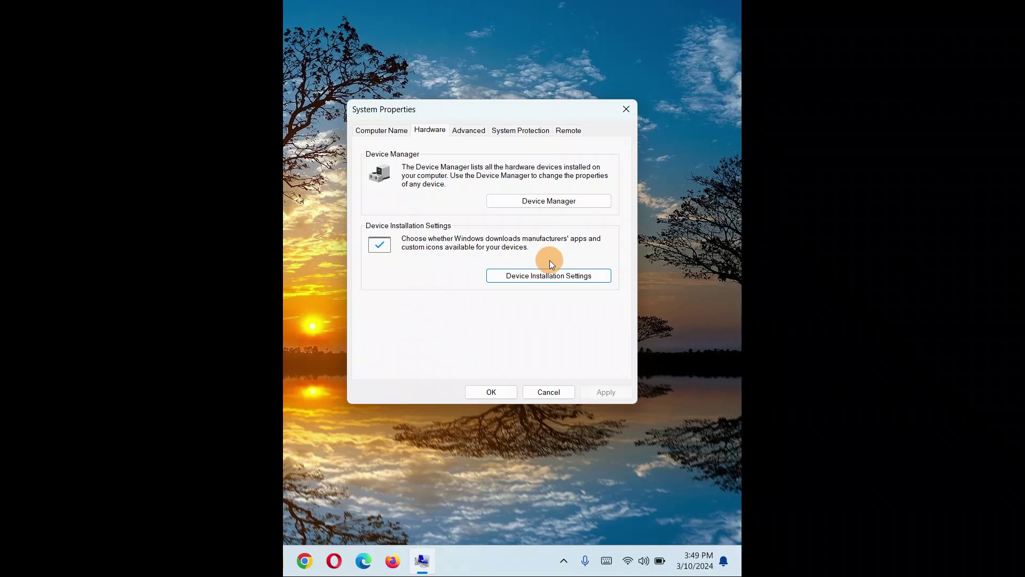
click(523, 281)
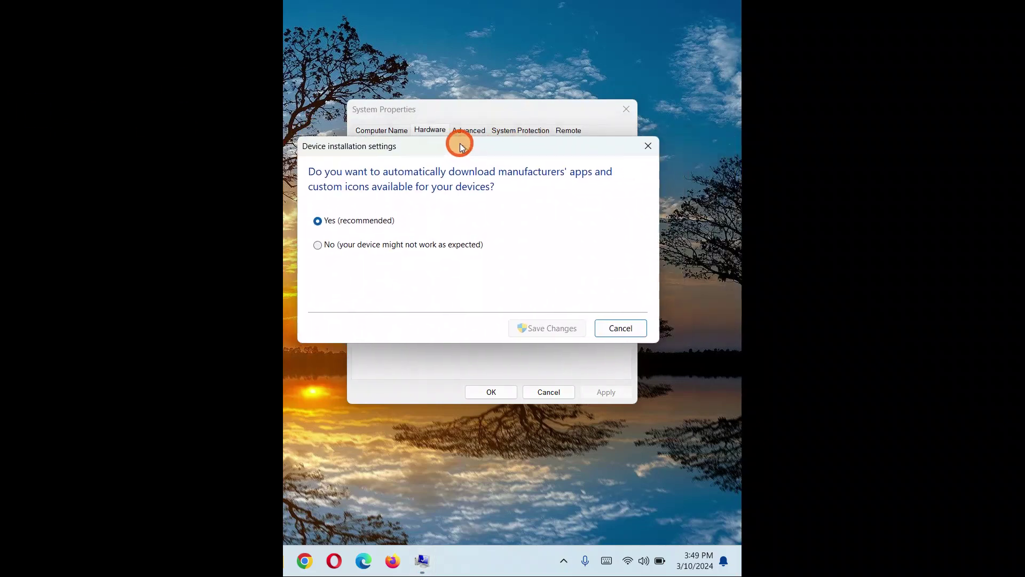
click(327, 243)
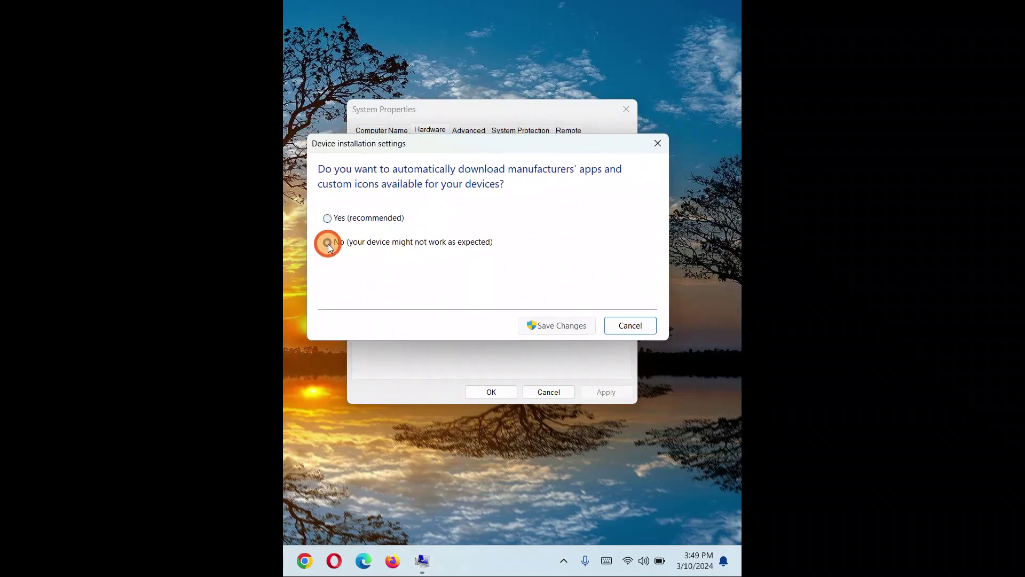
click(554, 329)
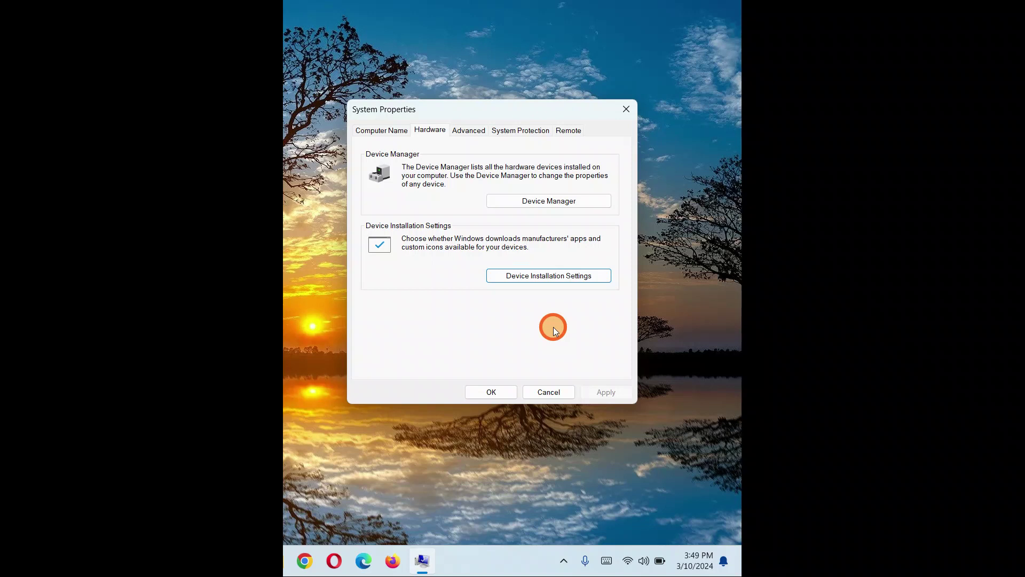
- Set Device installation settings back to Yes (recommended), save, and close System Properties with OK
click(516, 272)
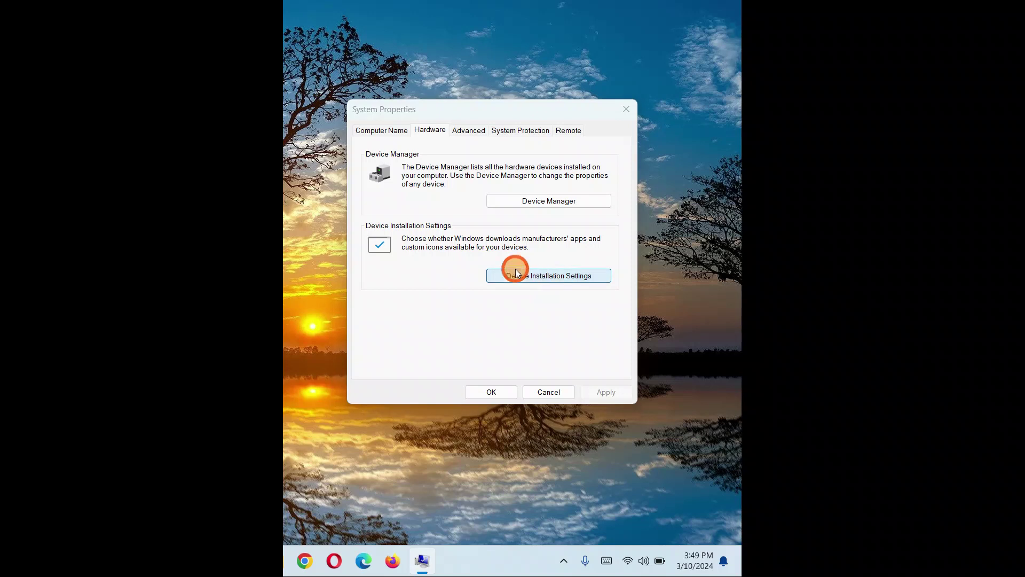
drag(434, 142, 540, 129)
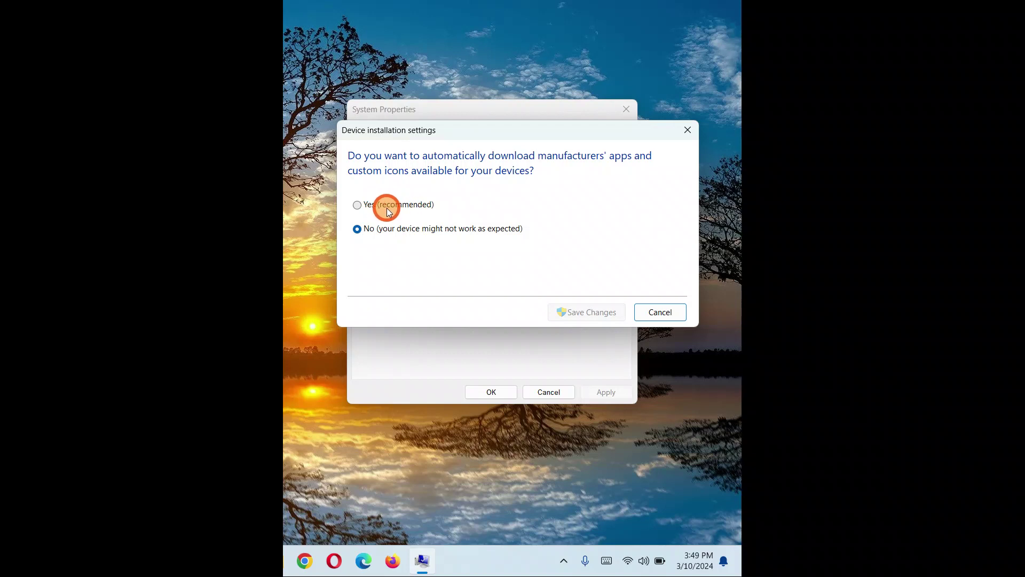
click(357, 206)
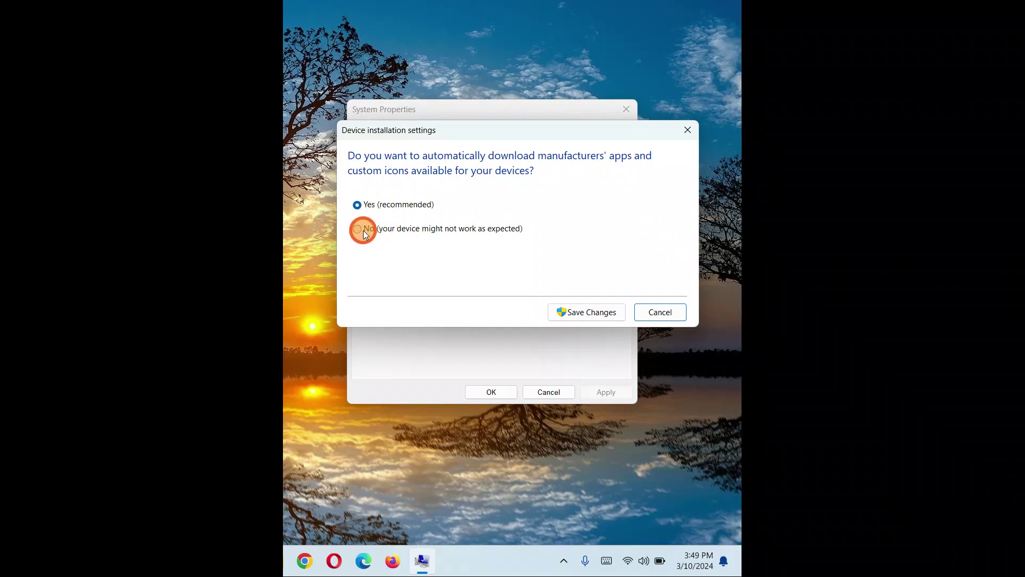
click(358, 229)
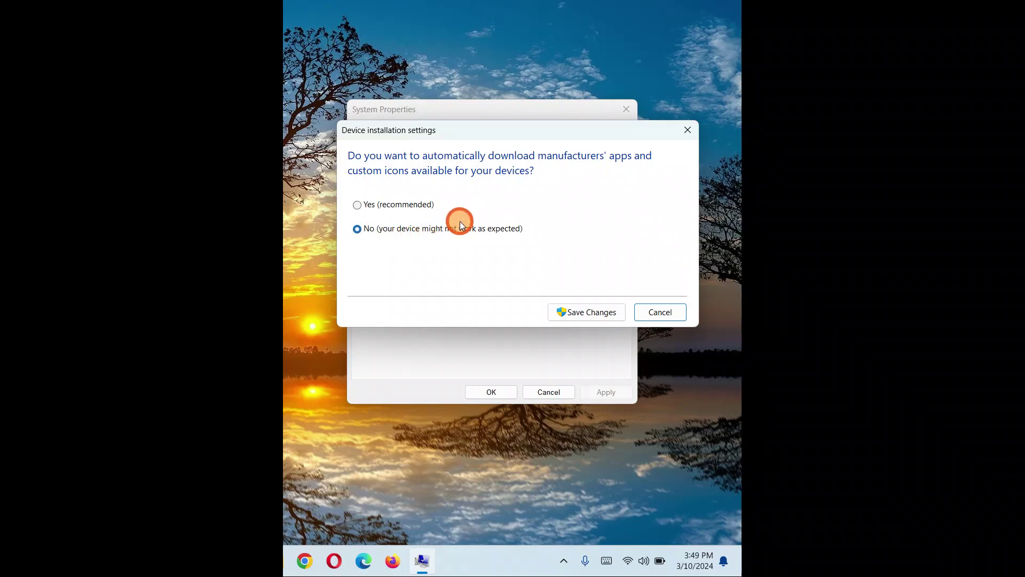
click(359, 205)
click(357, 230)
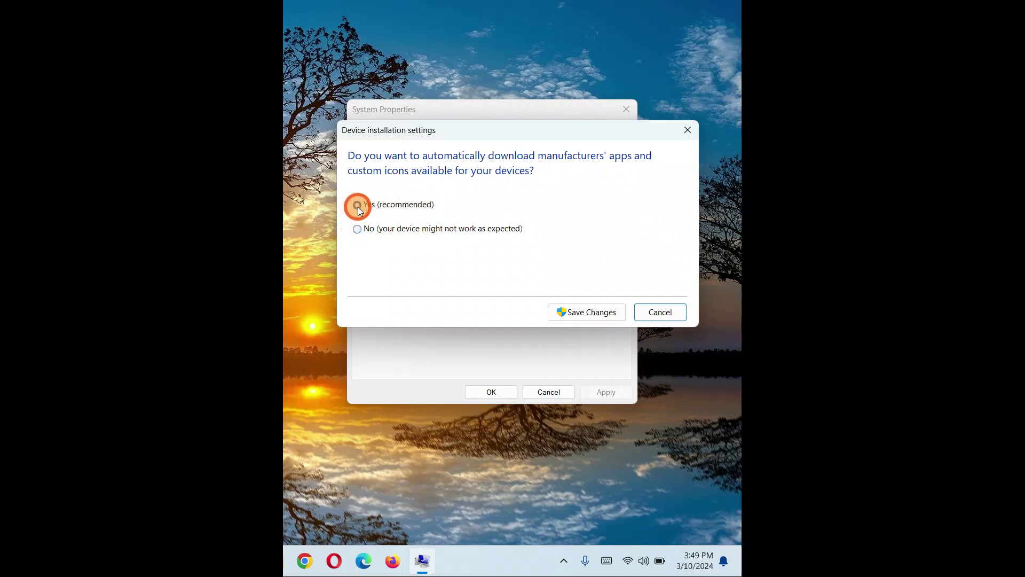
click(357, 205)
click(587, 315)
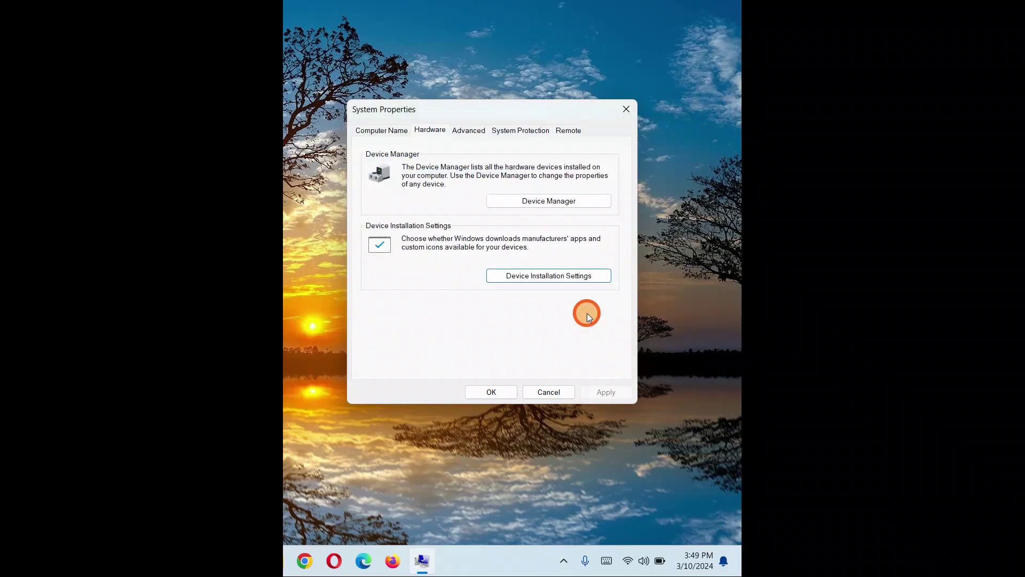
click(487, 392)
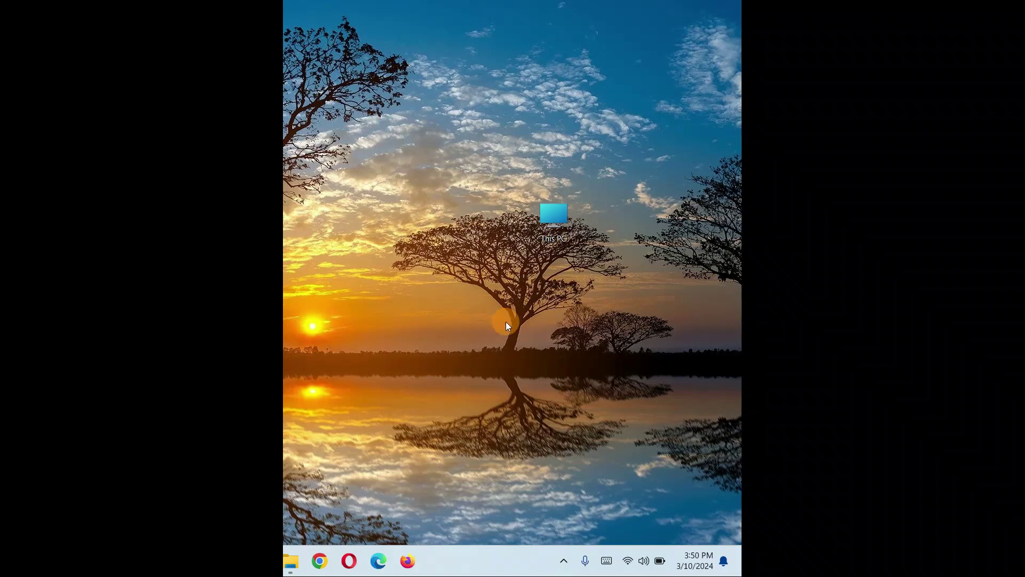
- Open Computer Management via This PC's Show more options > Manage and centre the window
click(546, 214)
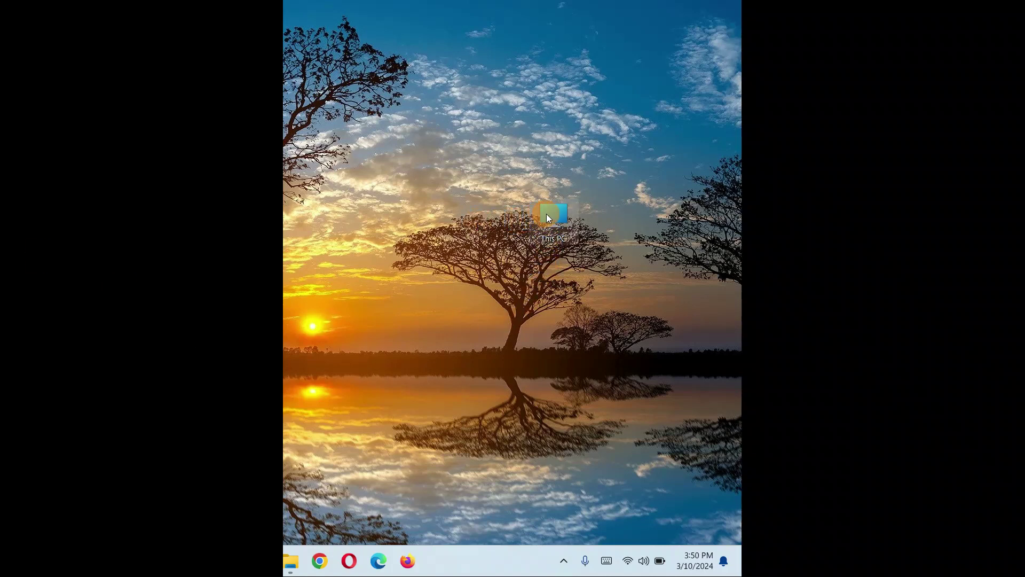
right_click(546, 213)
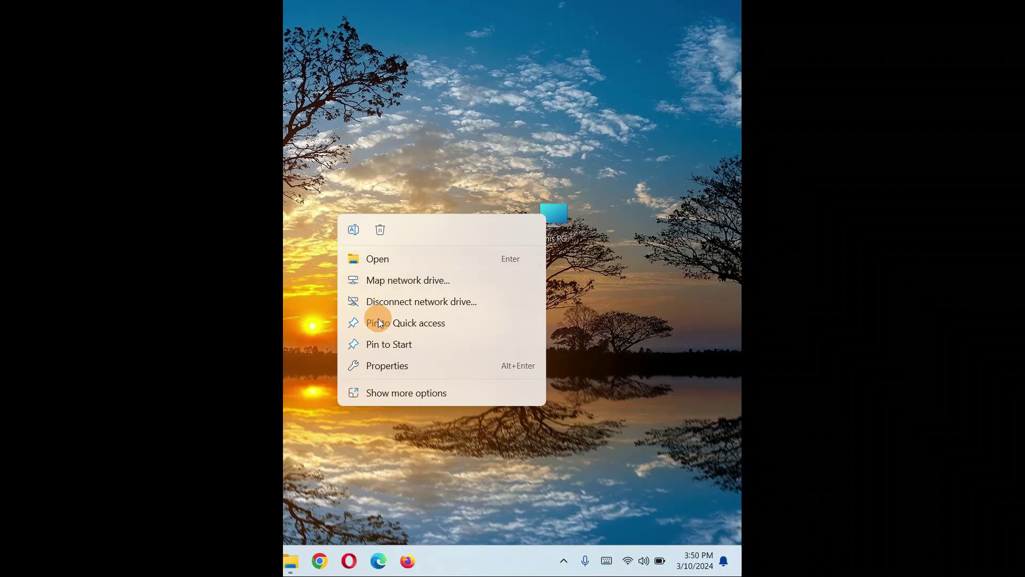
click(382, 393)
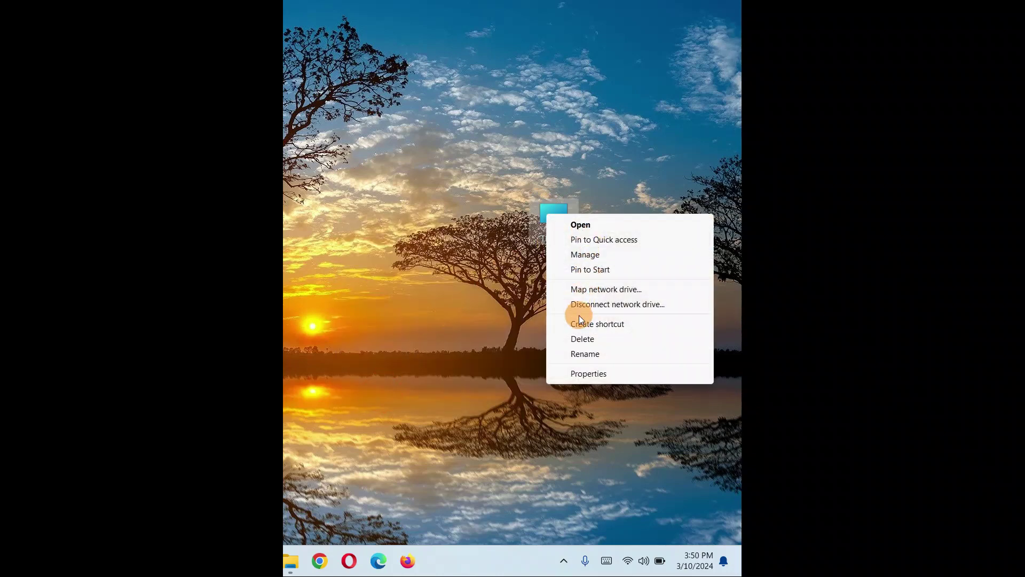
click(580, 254)
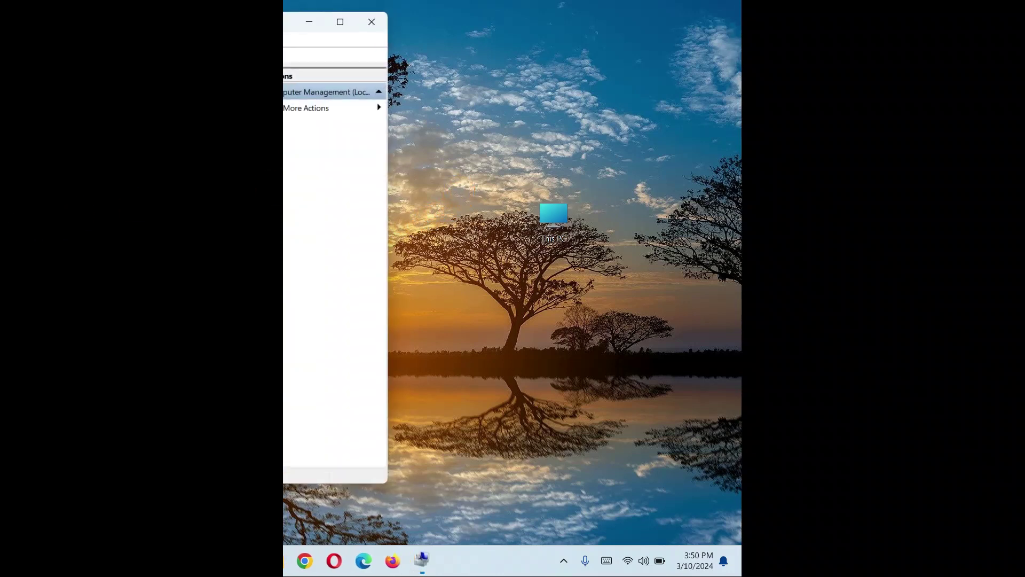
drag(283, 21, 257, 55)
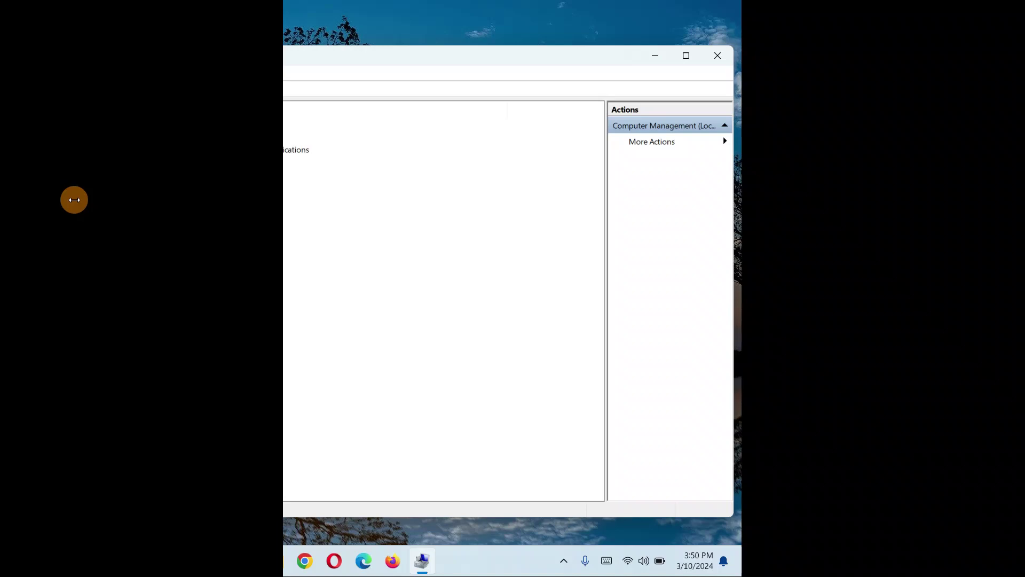
- Enlarge the window, open Device Manager, and expand Sound, video and game controllers
drag(77, 199, 289, 160)
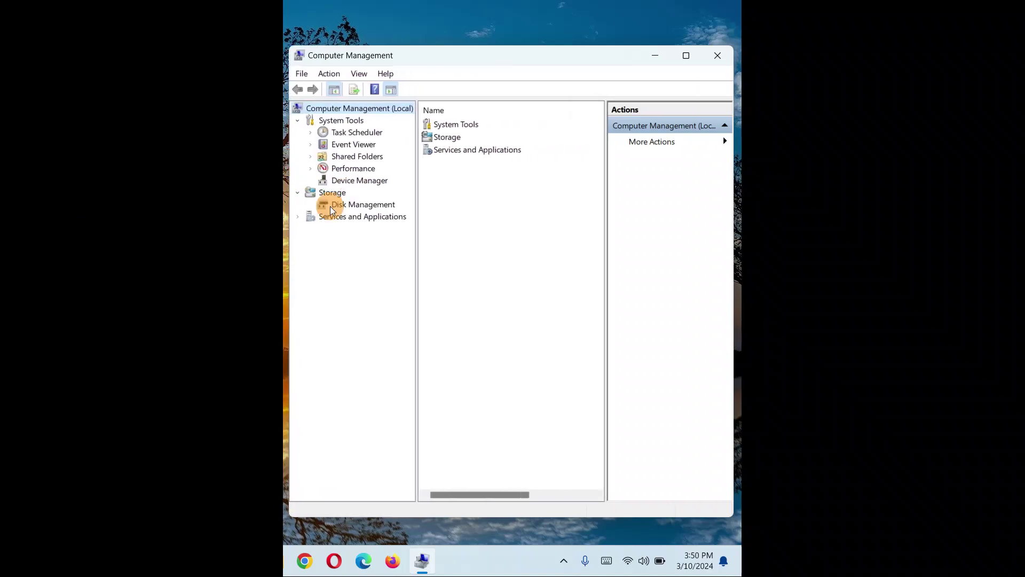
click(344, 181)
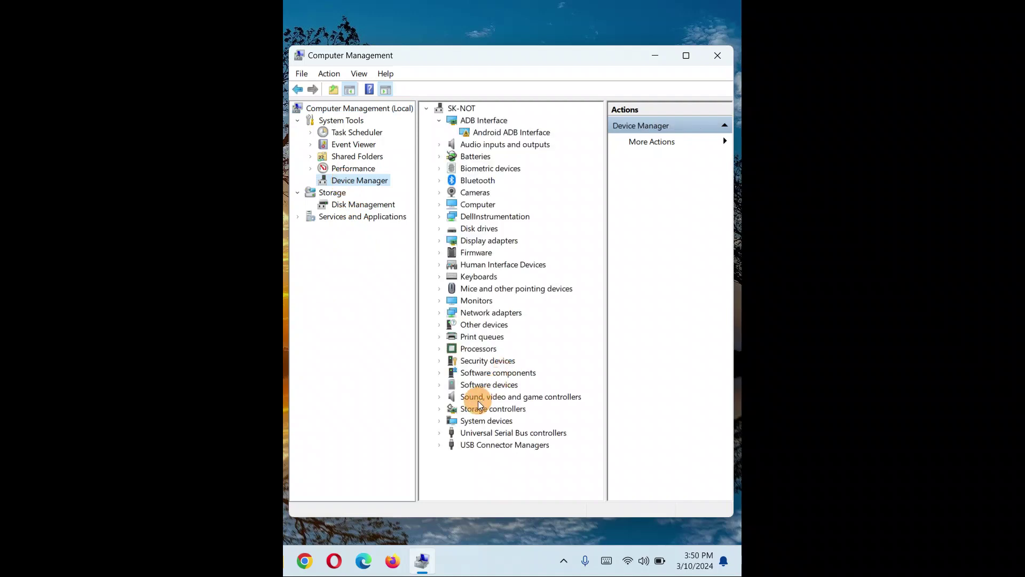
click(440, 396)
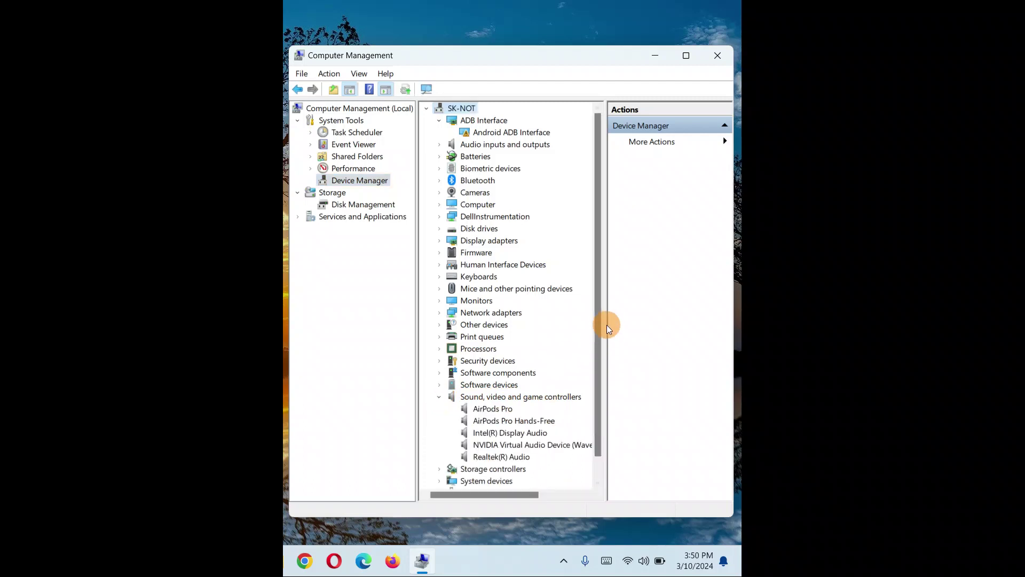
drag(596, 310, 592, 353)
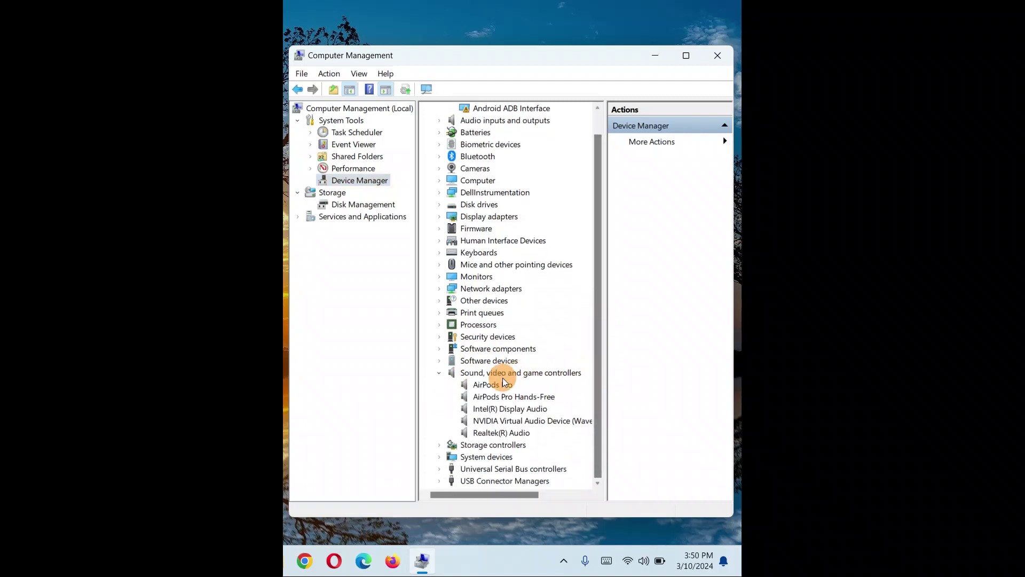
- Browse the sound devices (Hands-Free, Intel Display Audio, NVIDIA Virtual Audio) and select AirPods Pro
click(486, 386)
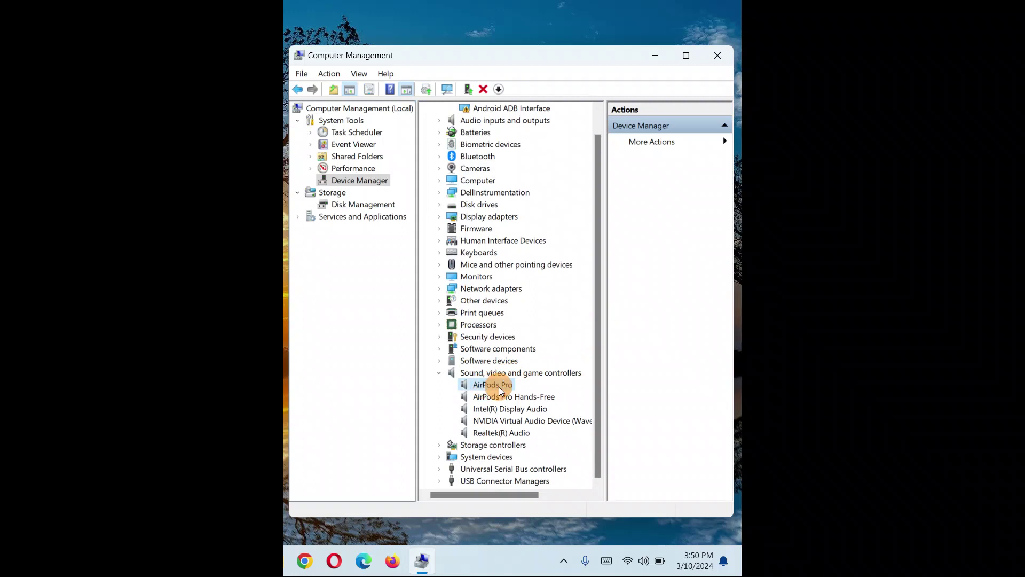
click(479, 397)
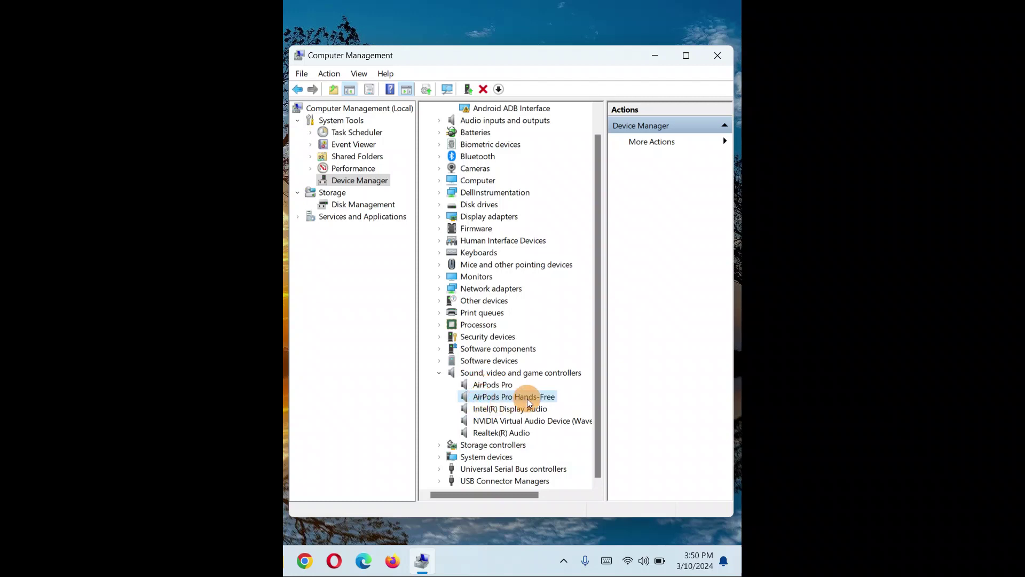
click(480, 409)
click(484, 422)
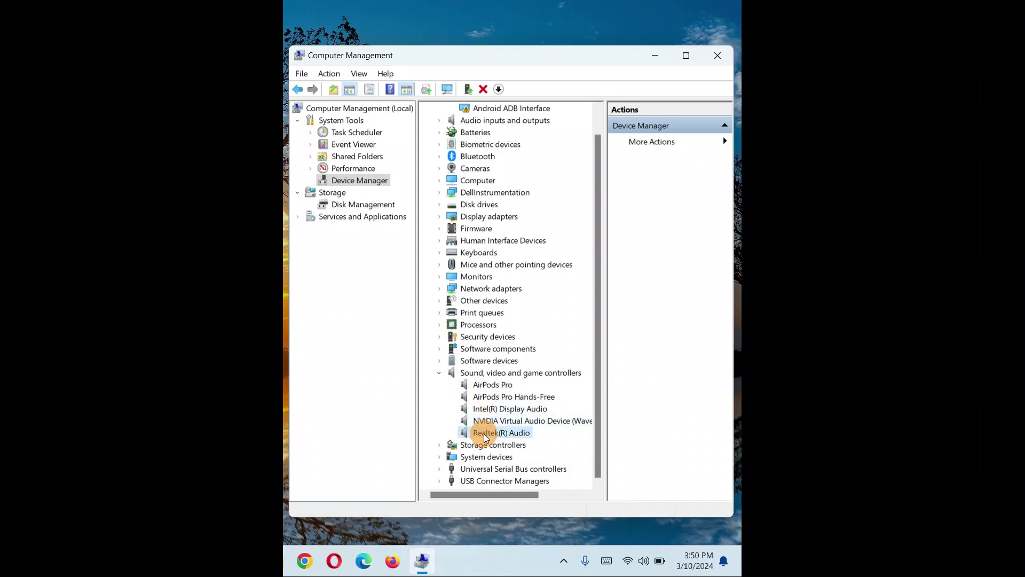
click(482, 409)
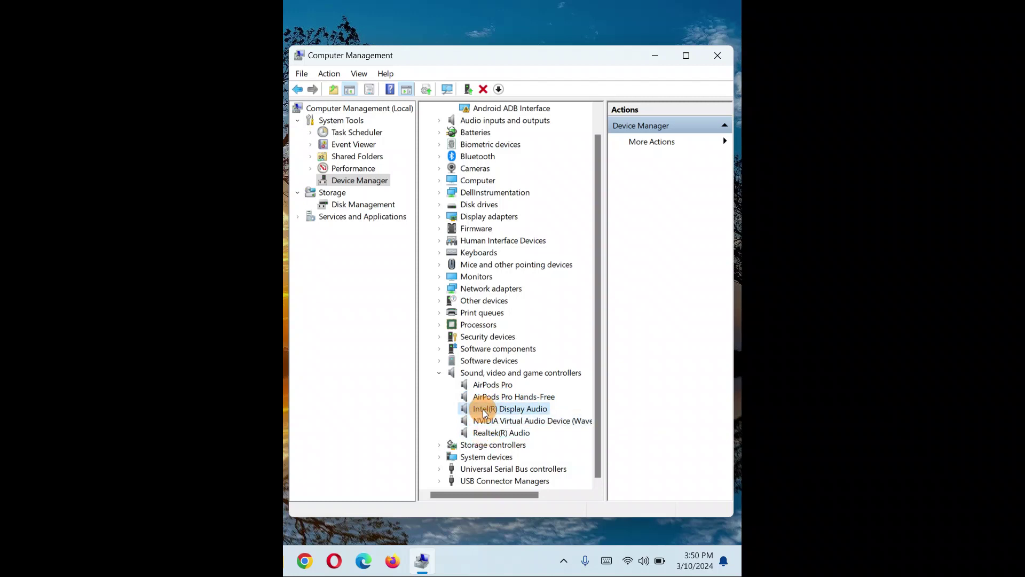
click(481, 397)
click(482, 386)
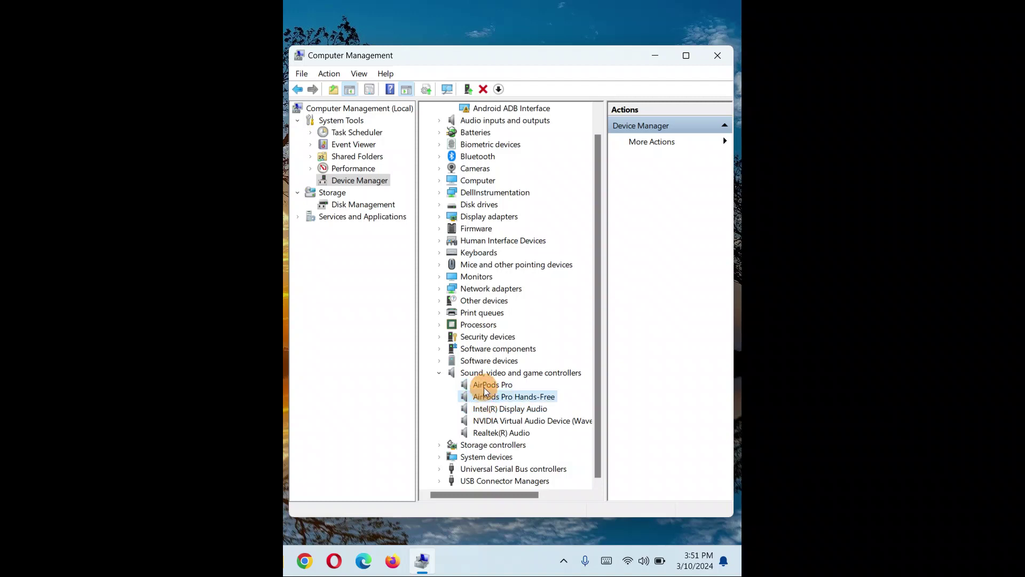
click(479, 387)
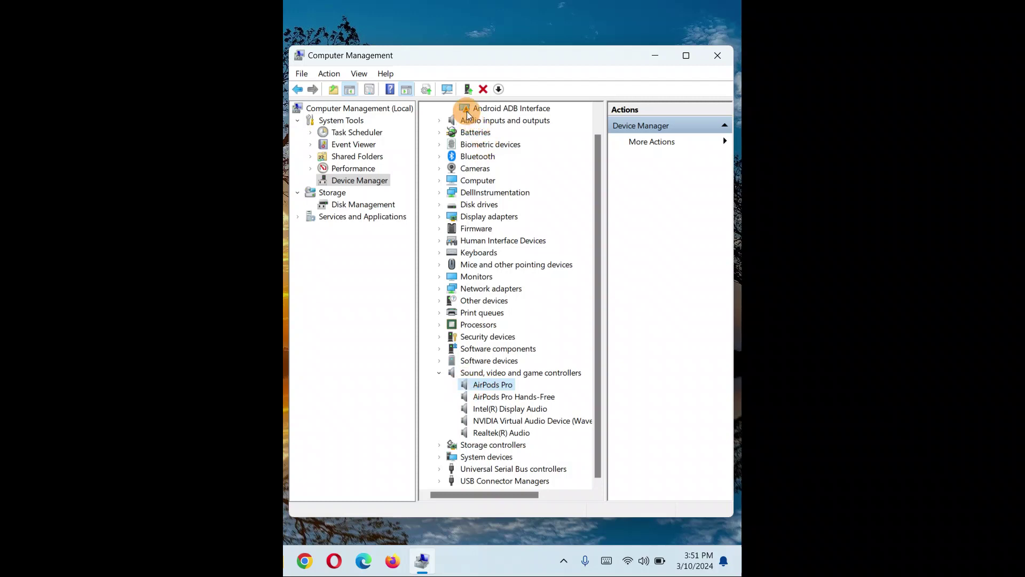
- Search automatically for an AirPods Pro driver, then check Windows Update for updated drivers
right_click(485, 389)
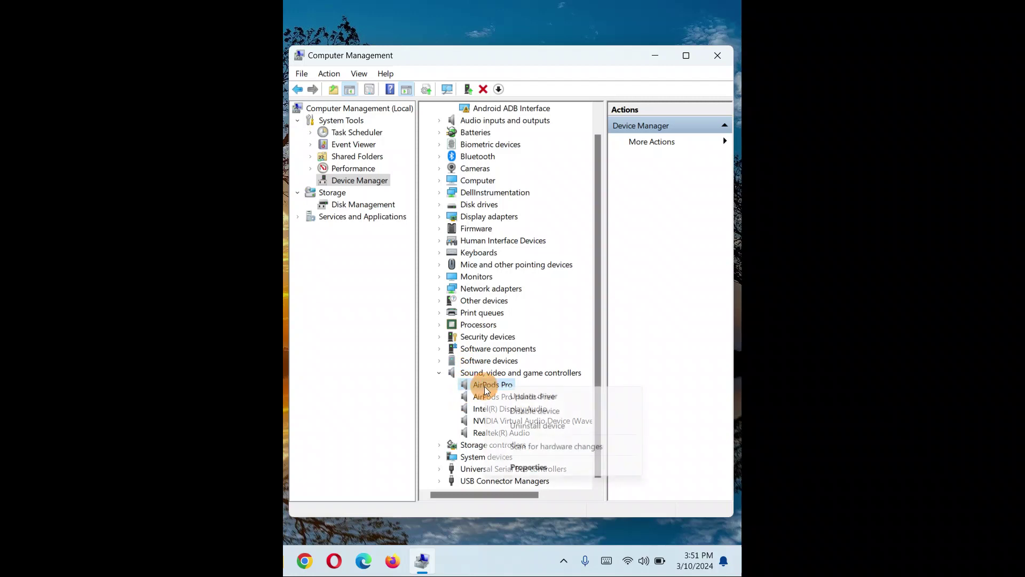
click(508, 395)
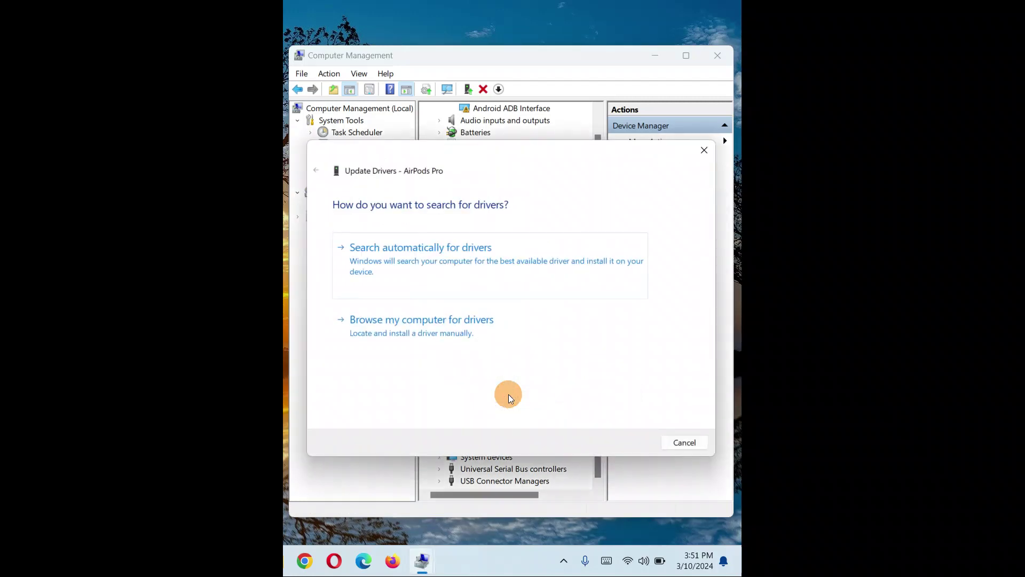
click(399, 257)
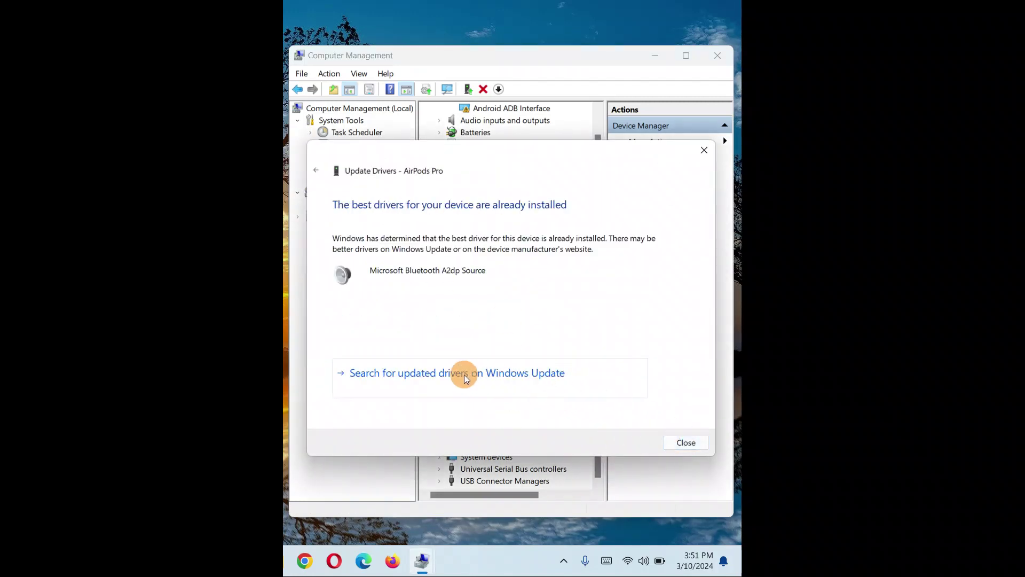
click(439, 377)
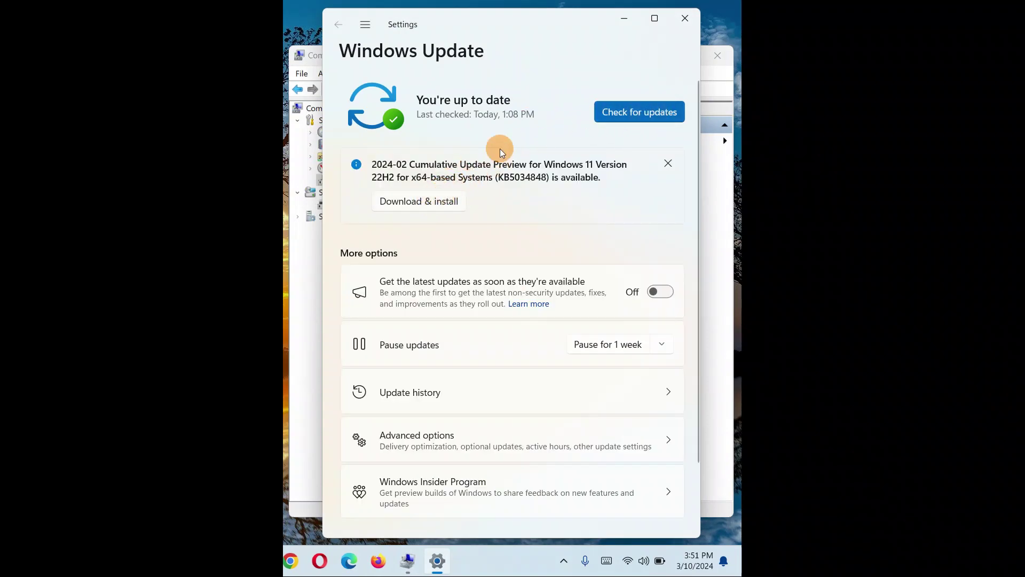
- Close the Windows Update settings window to return to Device Manager
click(684, 21)
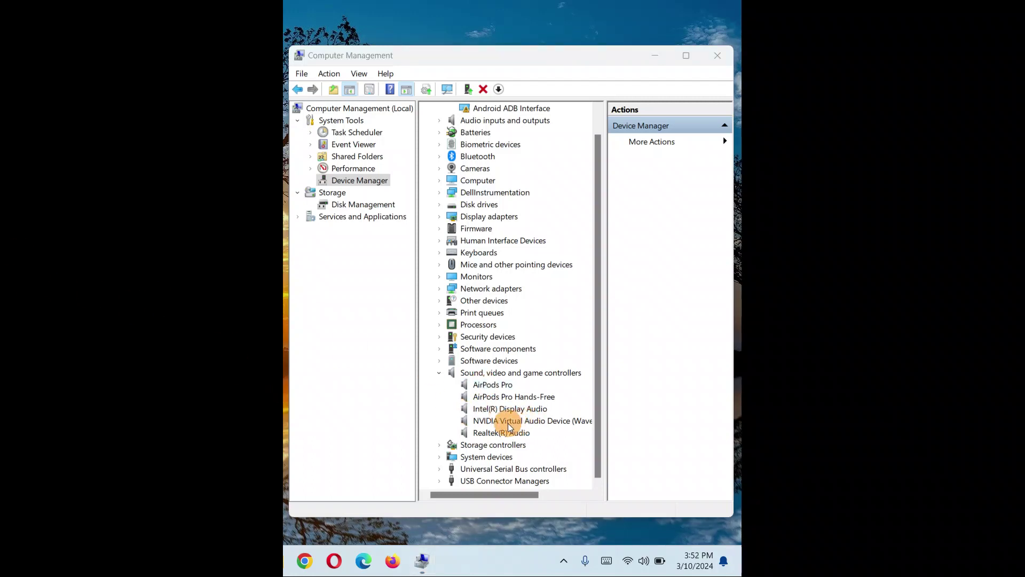
- Uninstall the AirPods Pro device, confirming in the Uninstall Device dialog
right_click(484, 388)
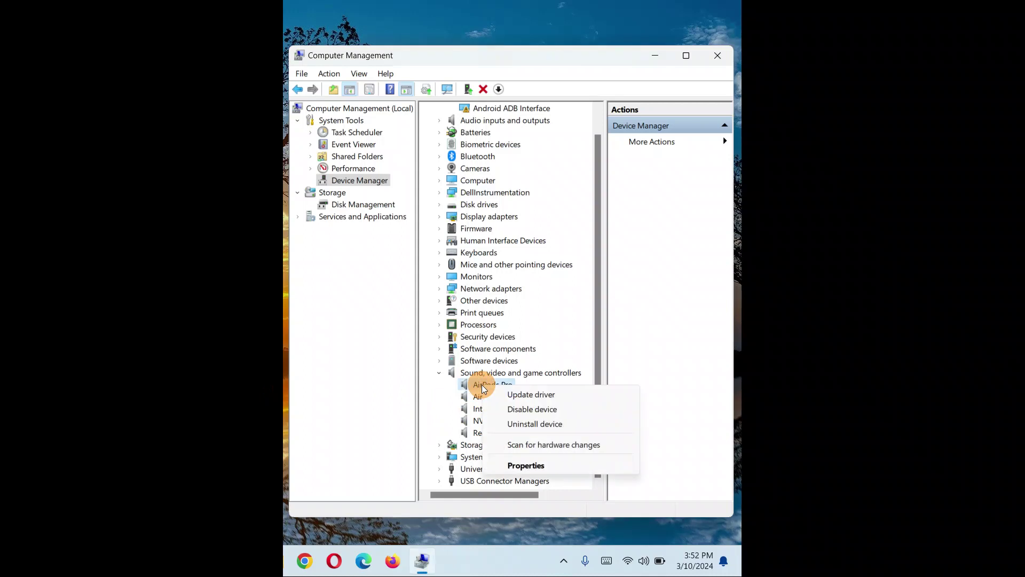
click(528, 425)
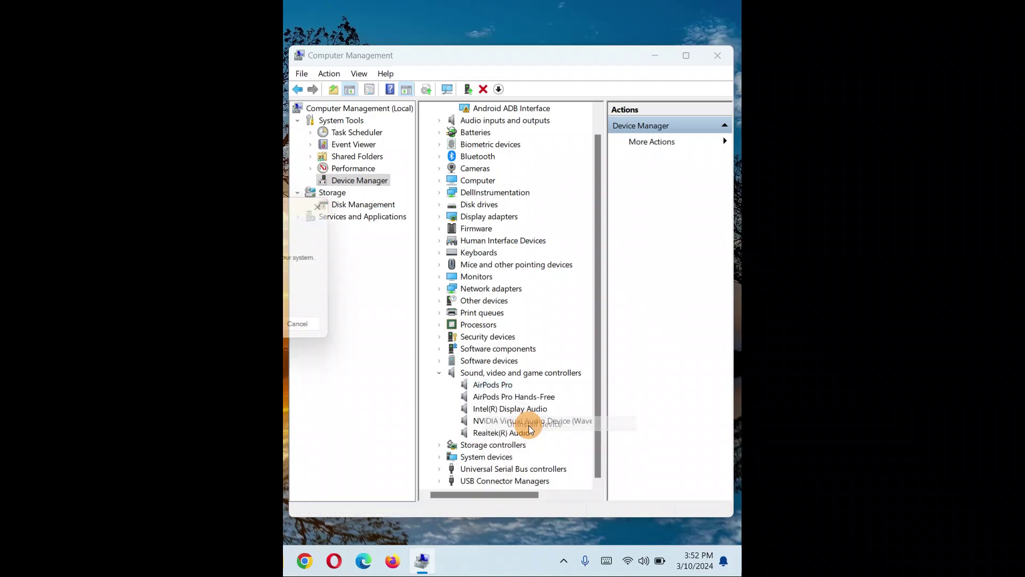
drag(222, 201, 530, 236)
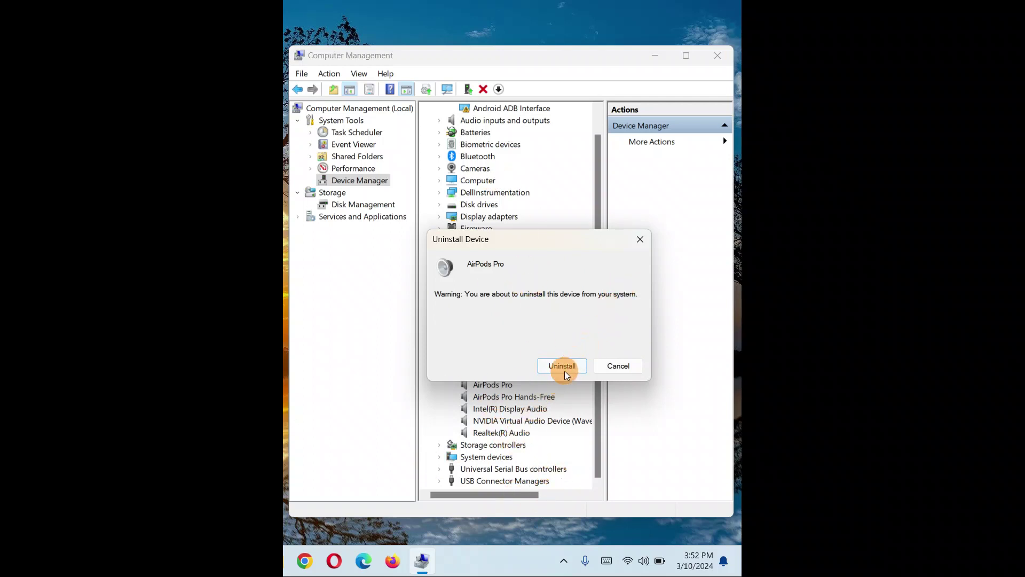
click(640, 238)
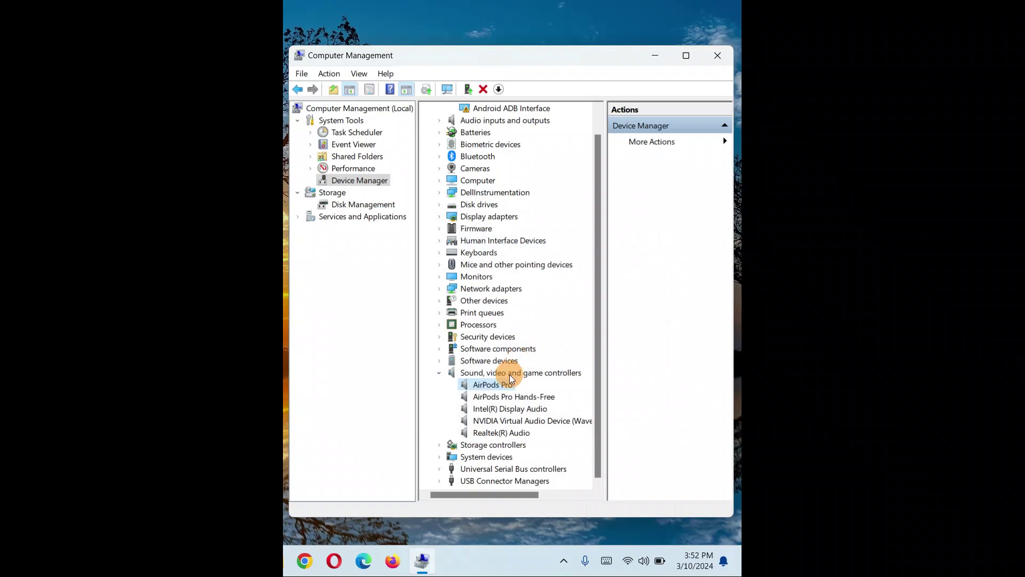
- Step through the remaining sound devices and reselect AirPods Pro
click(493, 396)
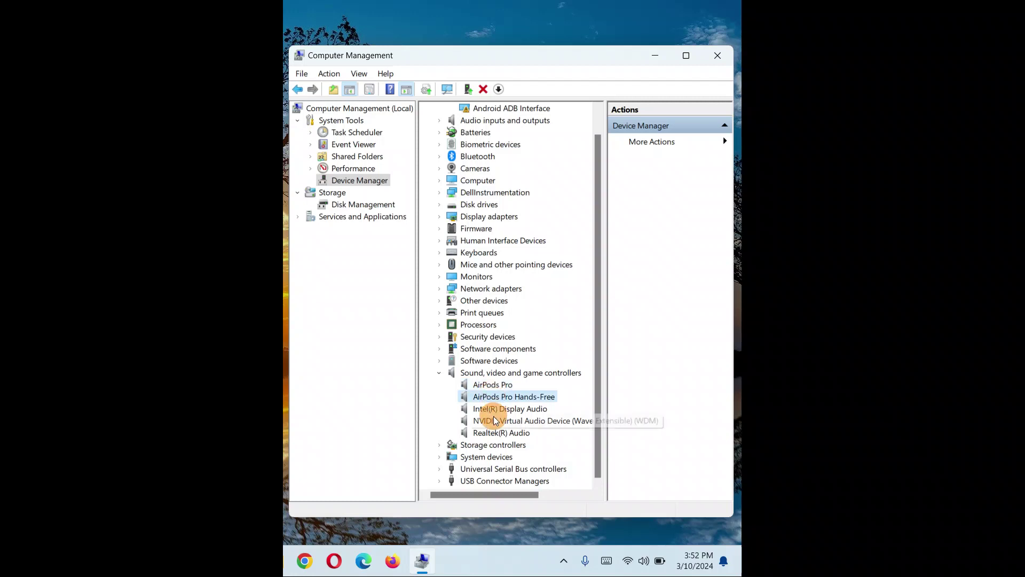
click(493, 409)
click(493, 422)
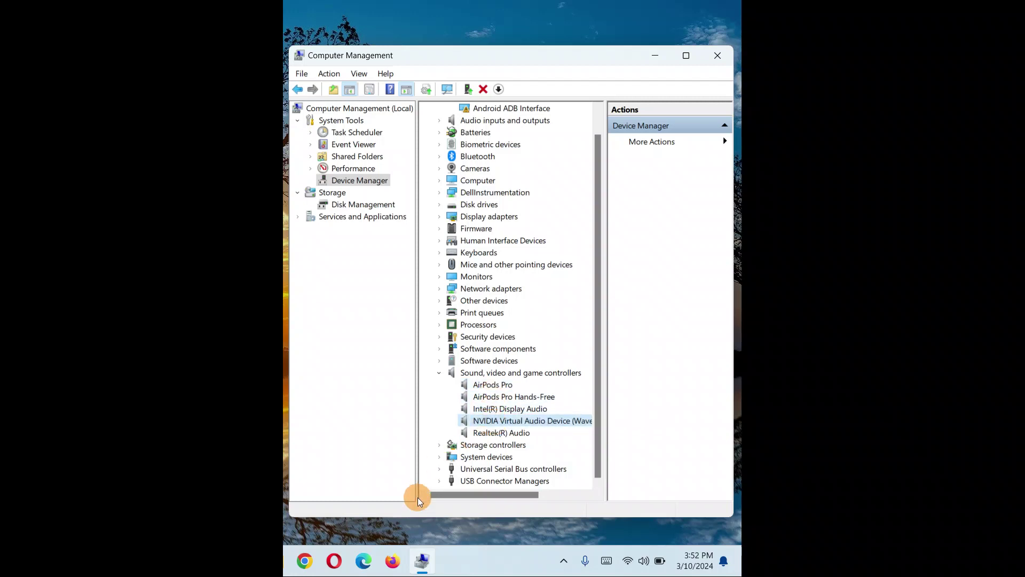
click(484, 386)
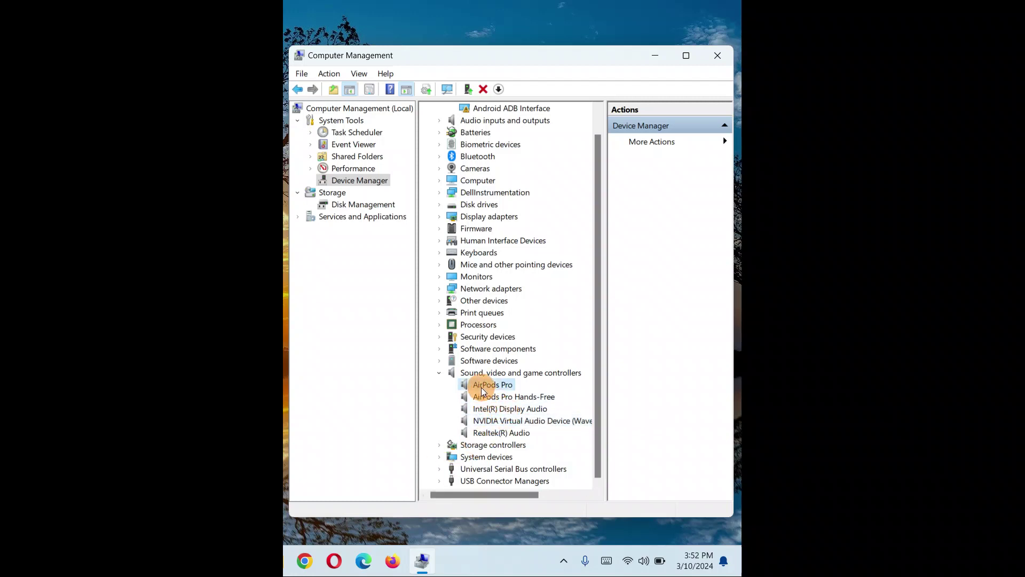
- Run Scan for hardware changes from the AirPods Pro menu to refresh the device list
right_click(482, 389)
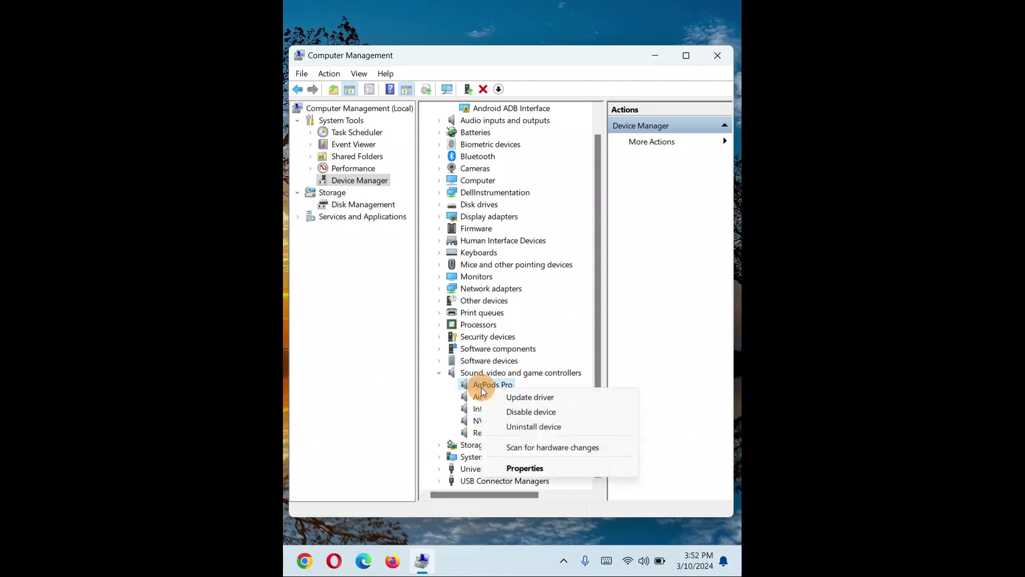
click(527, 449)
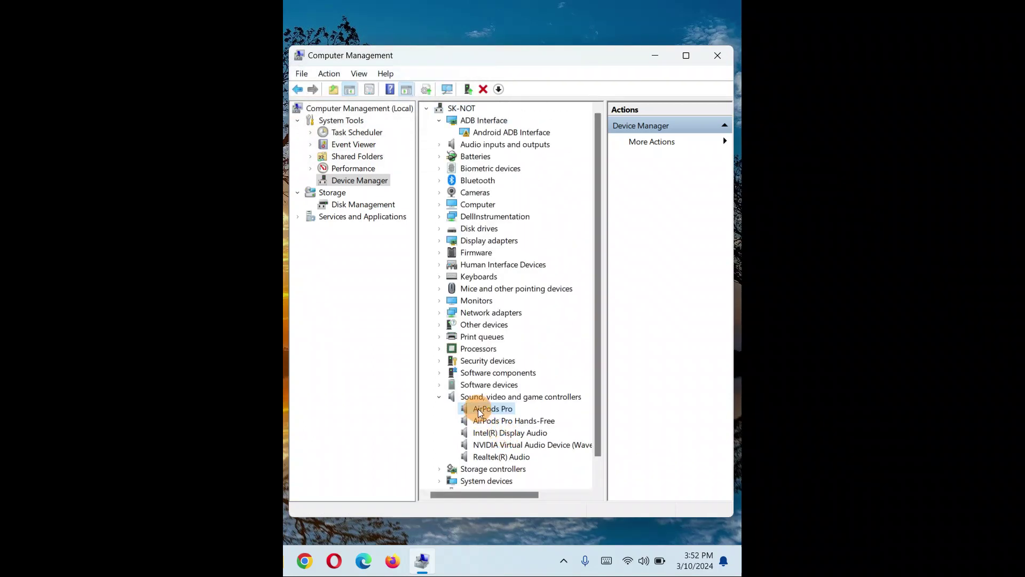
right_click(479, 408)
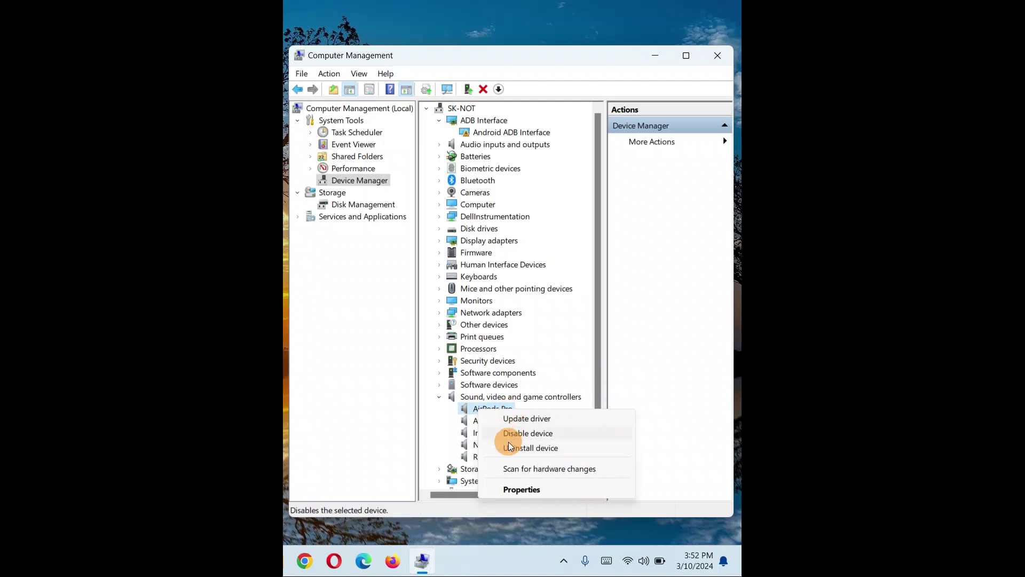
click(514, 488)
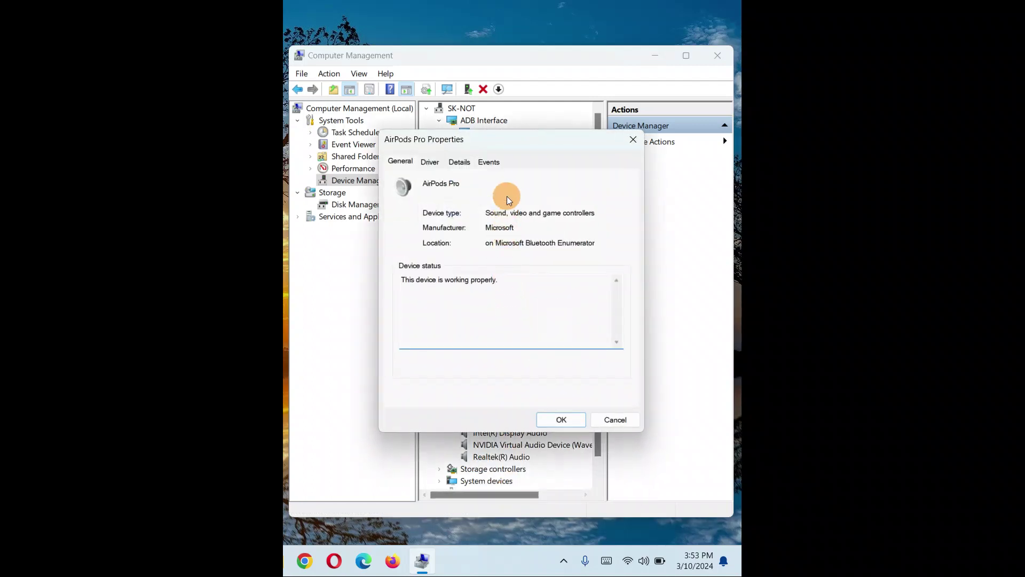
click(430, 163)
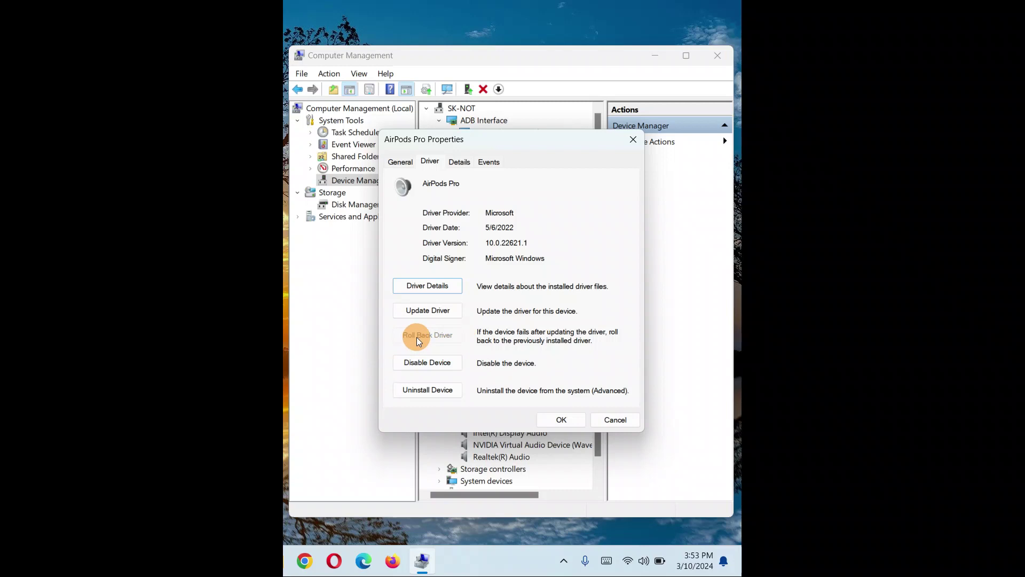
drag(487, 243, 547, 243)
click(547, 243)
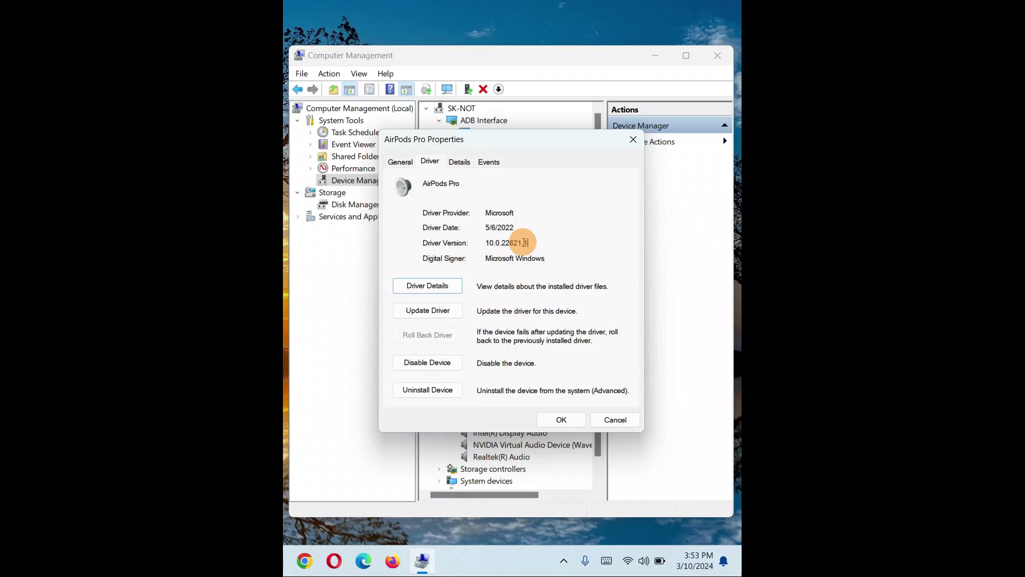
drag(546, 243, 470, 243)
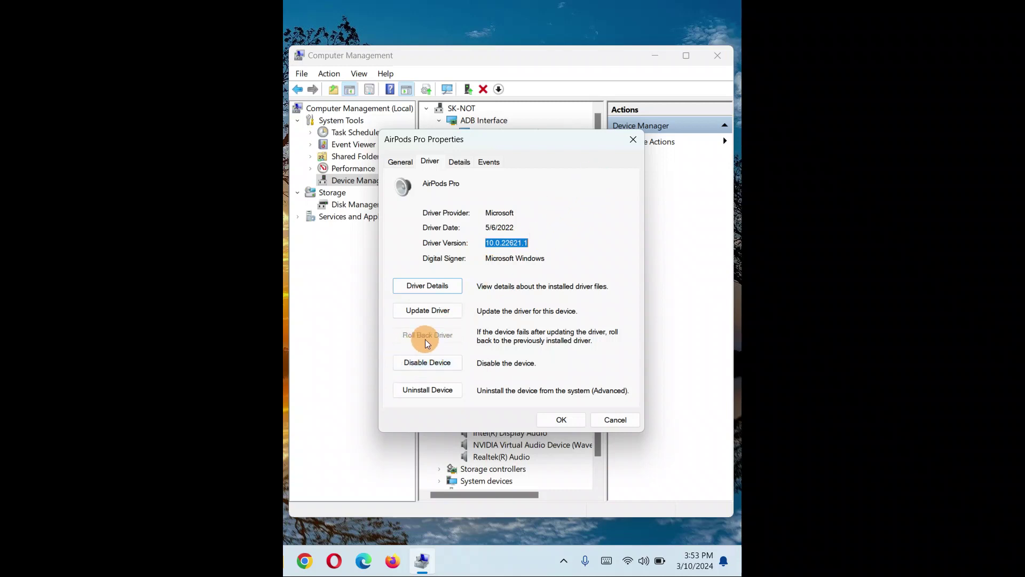
click(529, 228)
drag(486, 243, 557, 240)
click(632, 138)
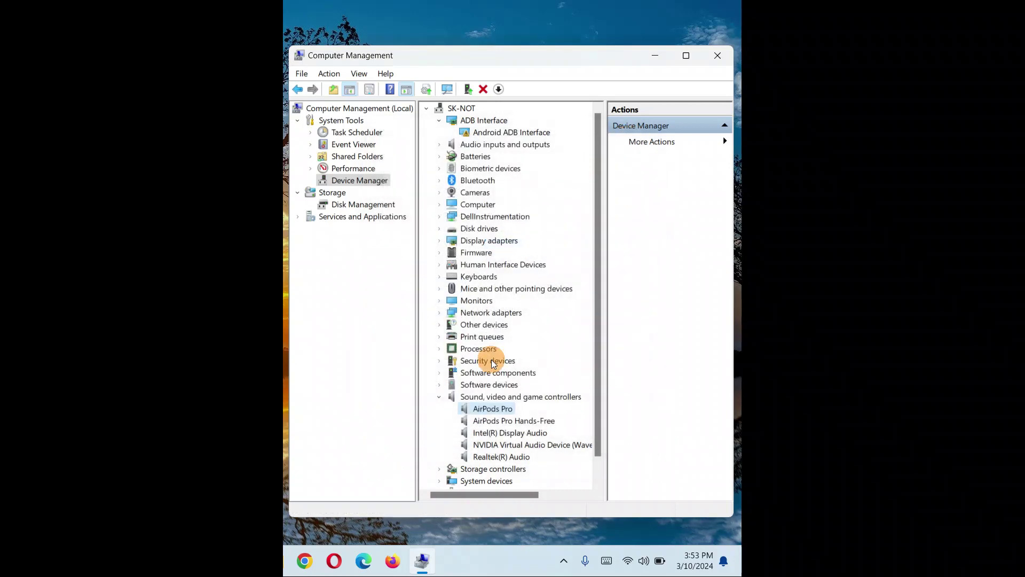